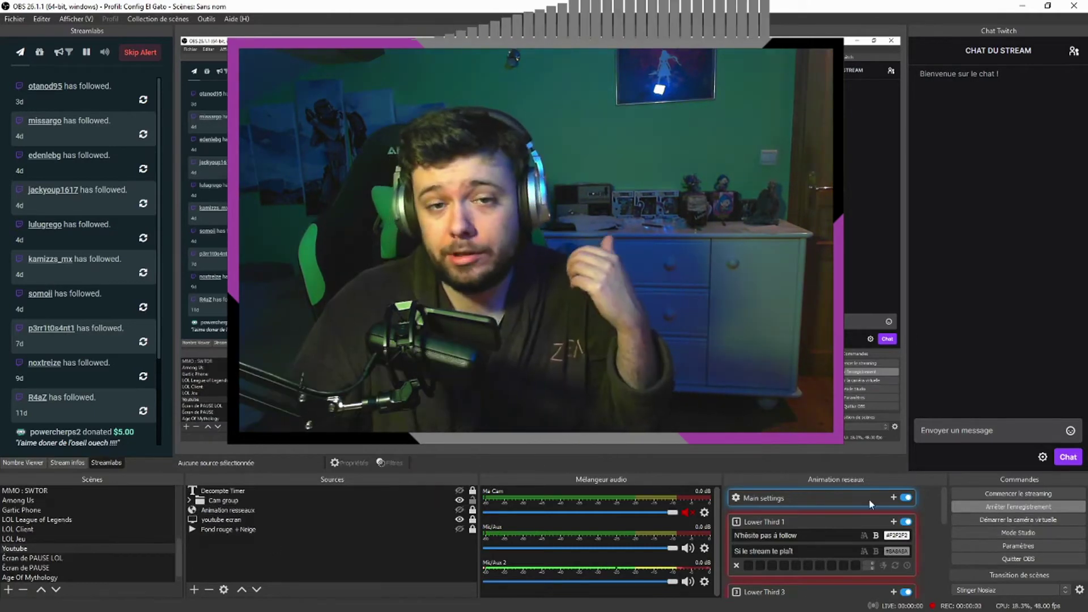
Add a Text (GDI+) source named test to the Youtube scene and move its properties window aside
right_click(221, 553)
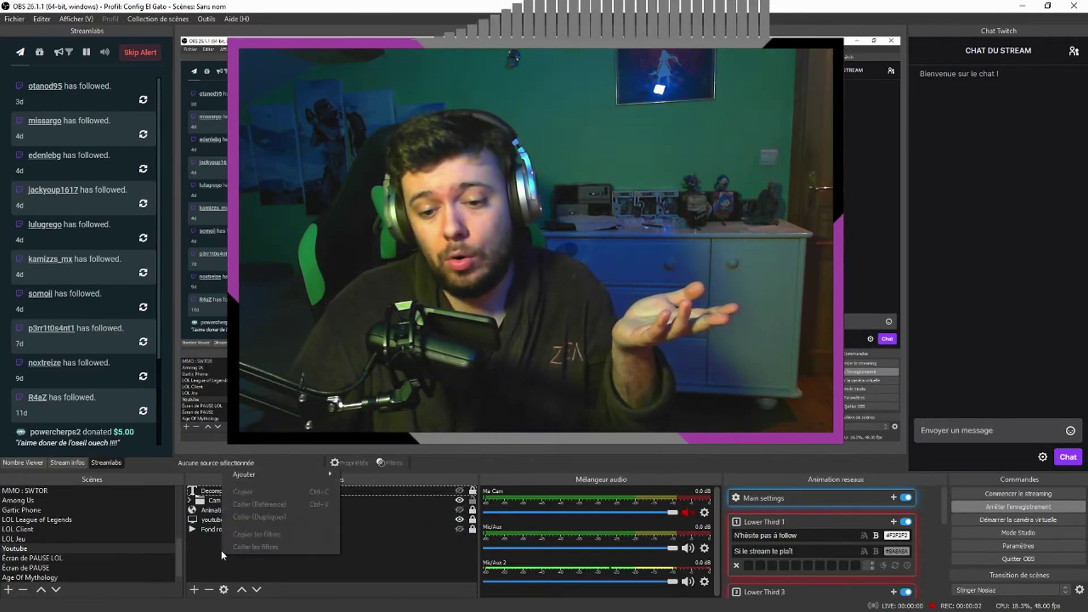
mouse_move(257, 473)
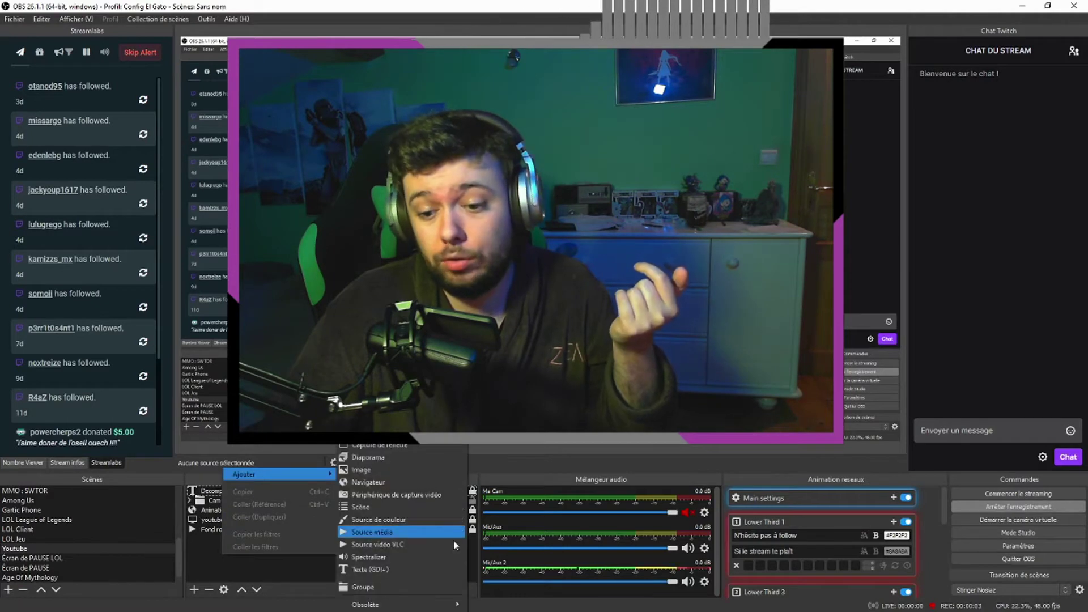
left_click(423, 568)
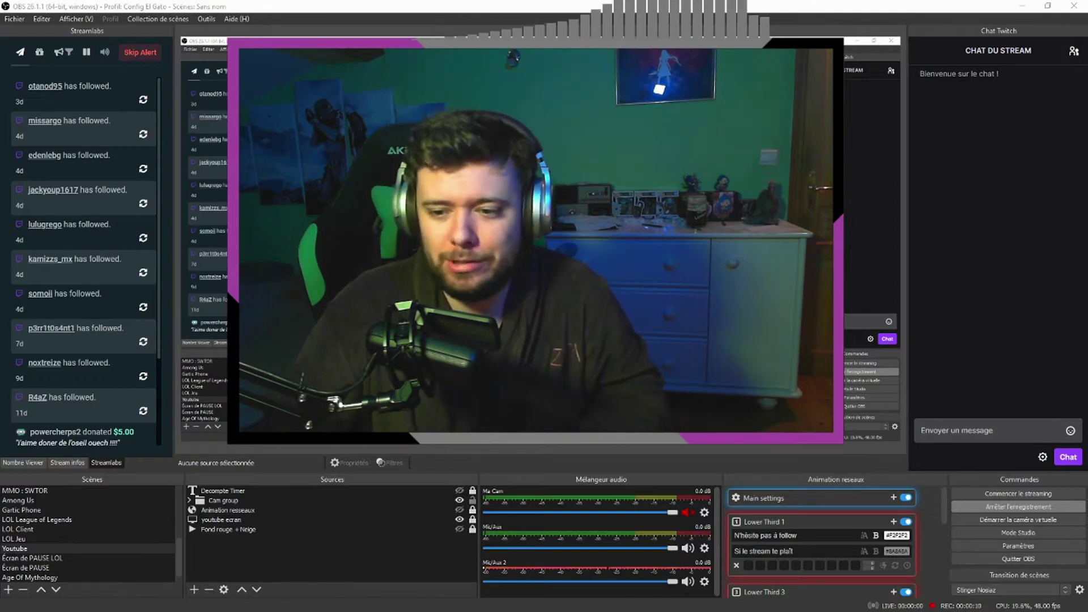
key("Return")
left_click_drag(419, 64, 28, 92)
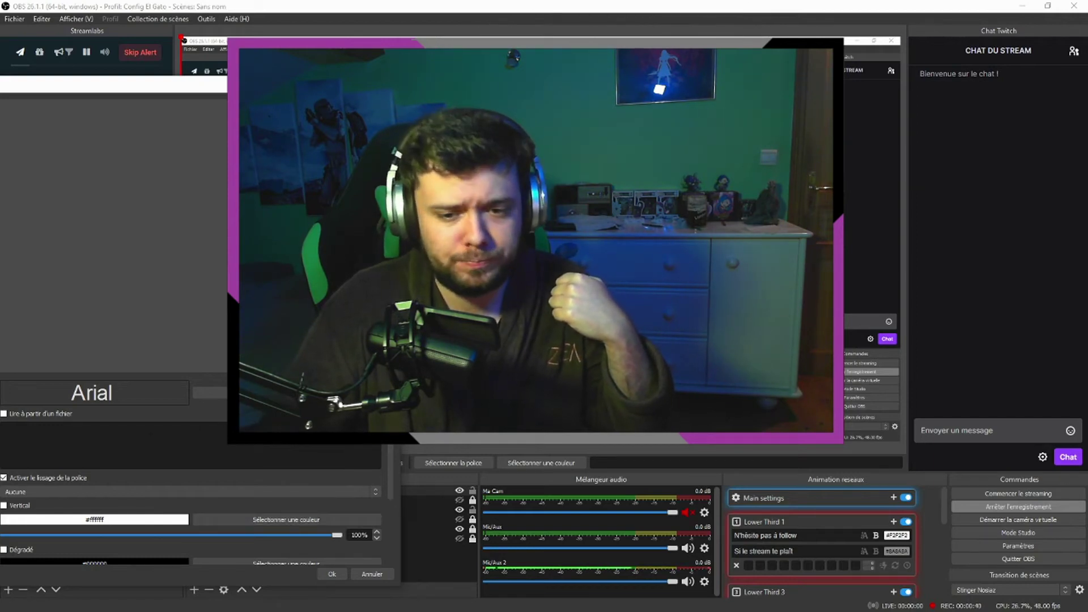
Try the sample text "jhgfjghj" in the new text source and erase it again
type("jhgfjghj")
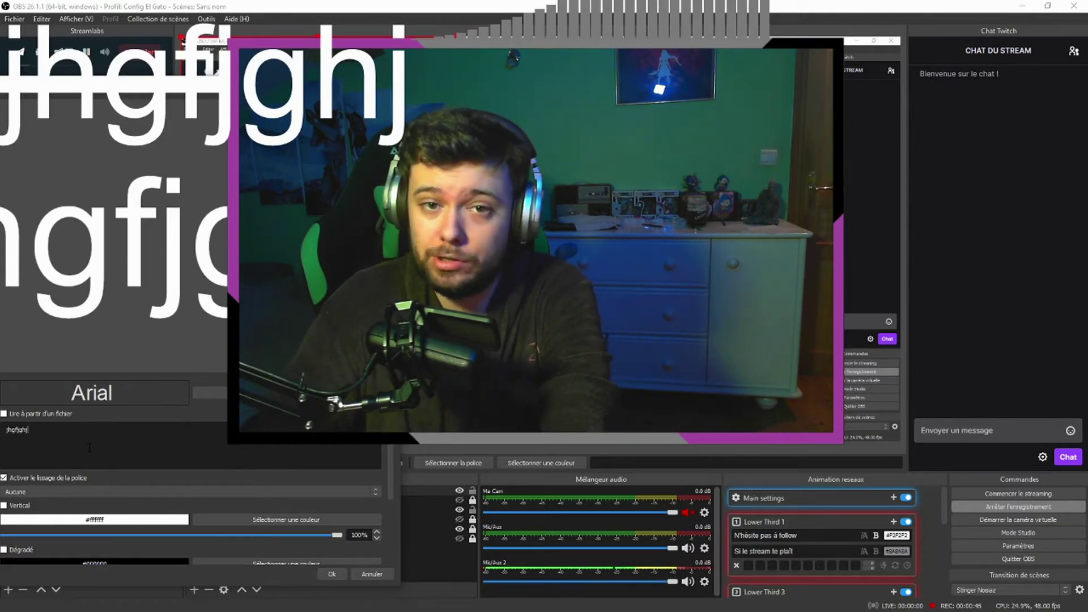
key("BackSpace")
key("BackSpace")
key("BackSpace")
key("BackSpace")
key("BackSpace")
key("BackSpace")
key("BackSpace")
key("BackSpace")
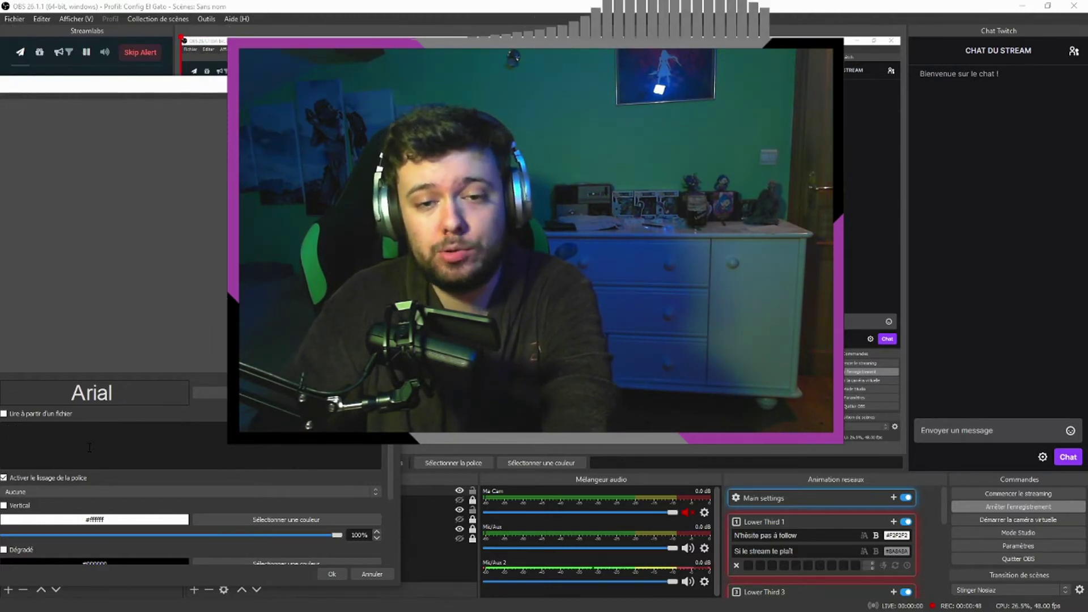
Try the text "le stream débute dans" in the text source and clear it again
type("le")
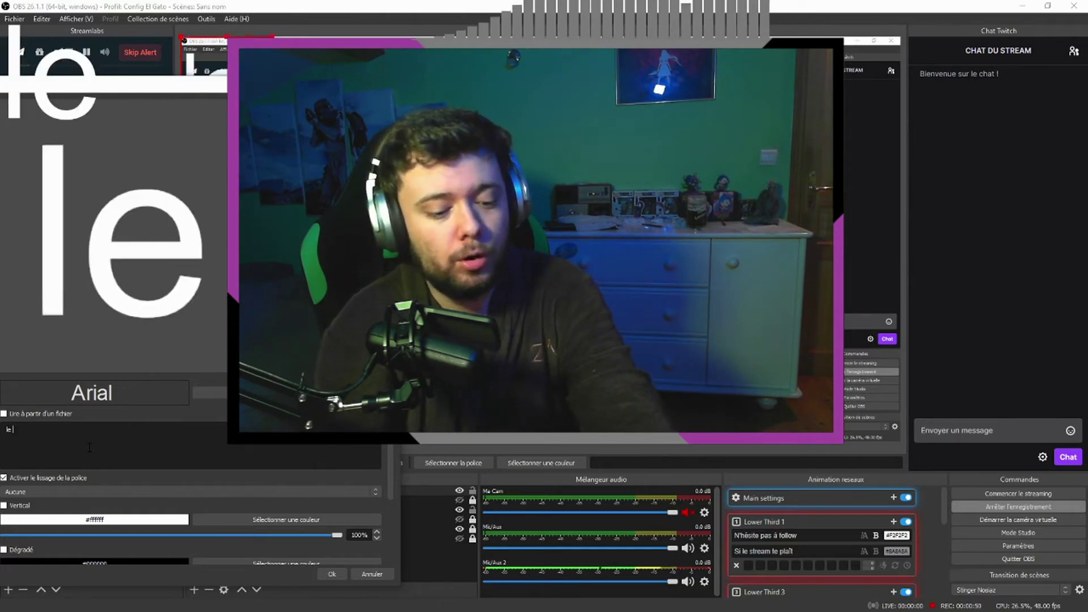
type(" stream débute dans")
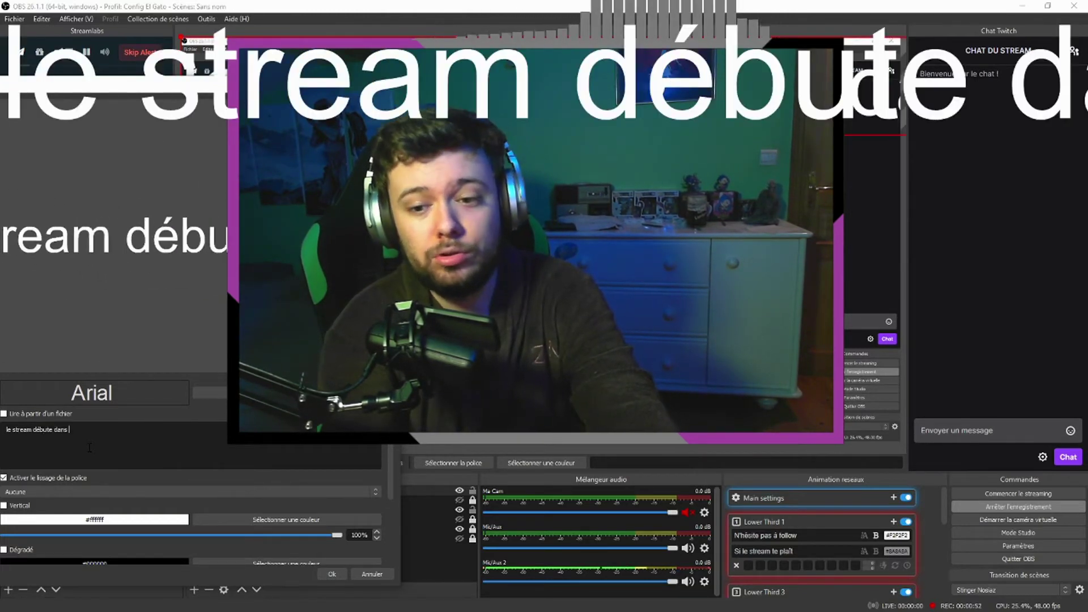
key("BackSpace")
key("BackSpace")
key("BackSpace")
key("BackSpace")
key("BackSpace")
key("BackSpace")
key("BackSpace")
key("BackSpace")
key("BackSpace")
key("BackSpace")
key("BackSpace")
key("BackSpace")
key("BackSpace")
key("BackSpace")
key("BackSpace")
key("BackSpace")
key("BackSpace")
key("BackSpace")
key("BackSpace")
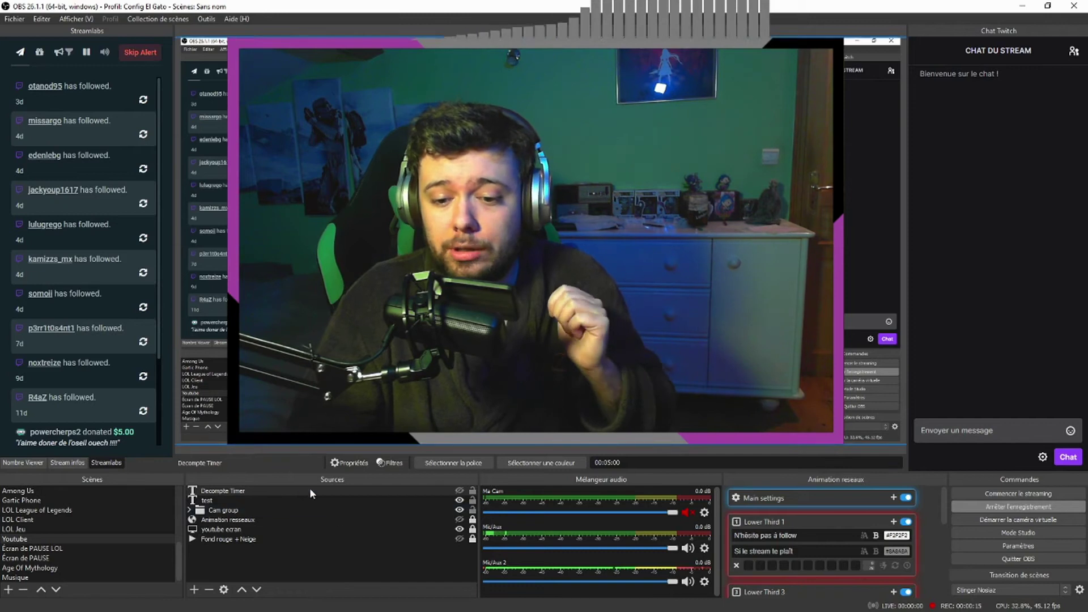
Show and hide the Decompte Timer source twice to demonstrate its countdown starting over
left_click(459, 491)
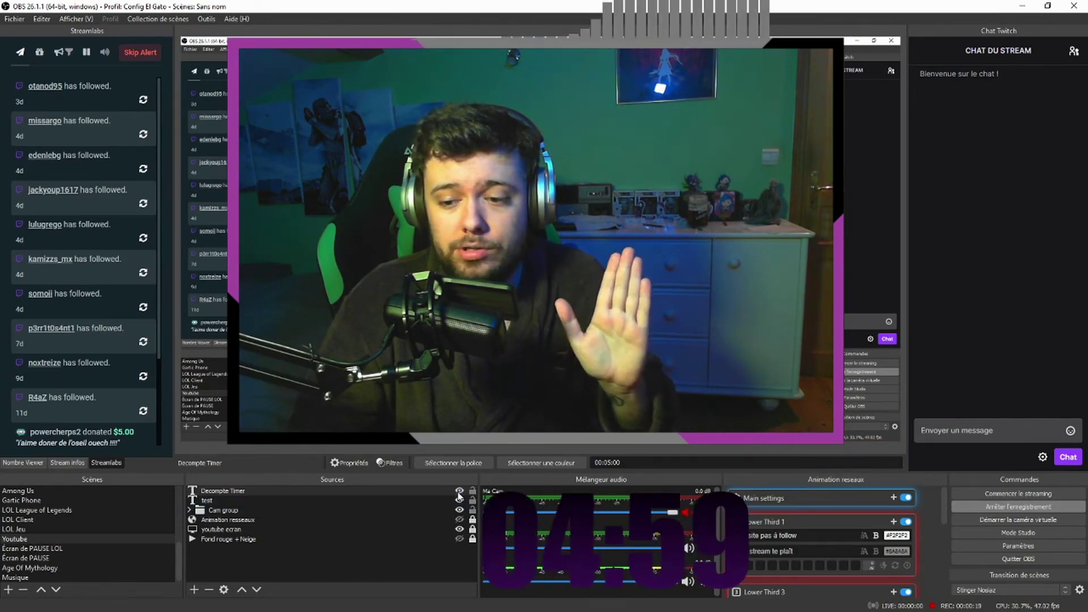
left_click(460, 492)
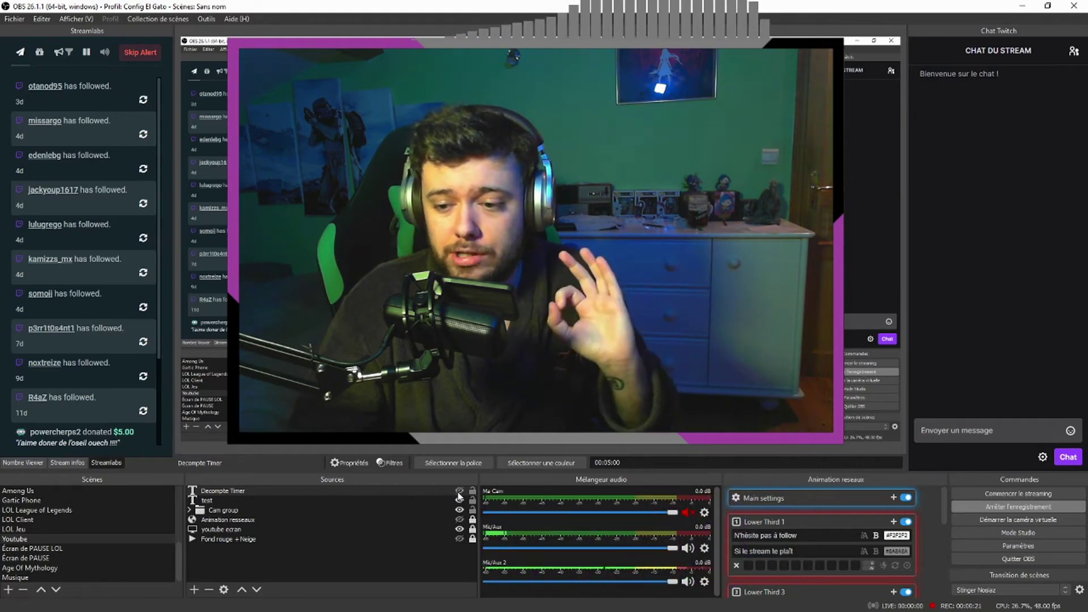
left_click(459, 492)
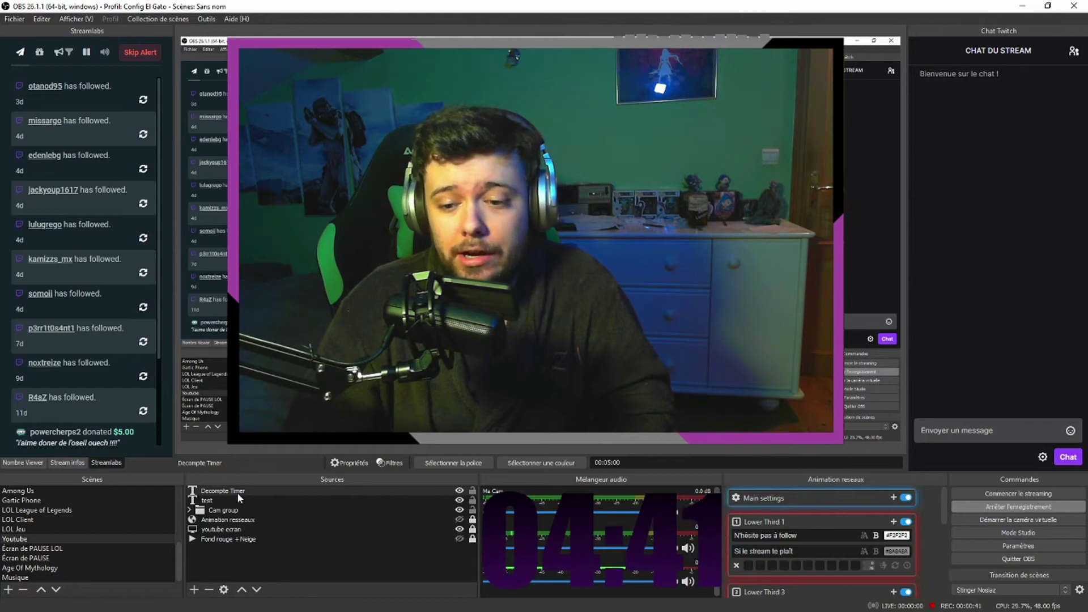
left_click(459, 492)
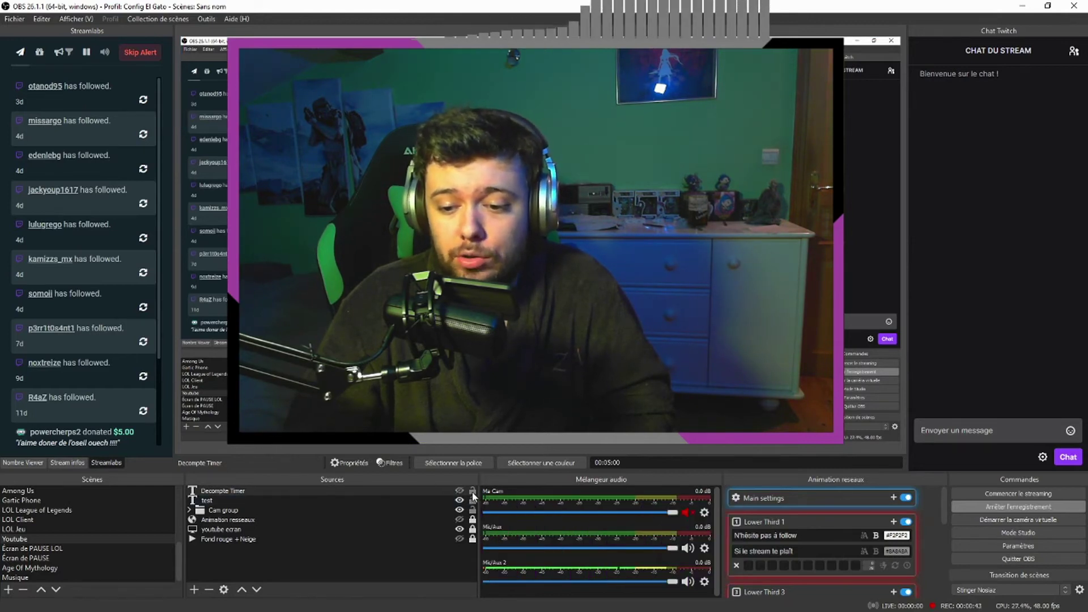
Open the Scripts window and examine the duration, text source and final text settings of countdown.lua
left_click(204, 19)
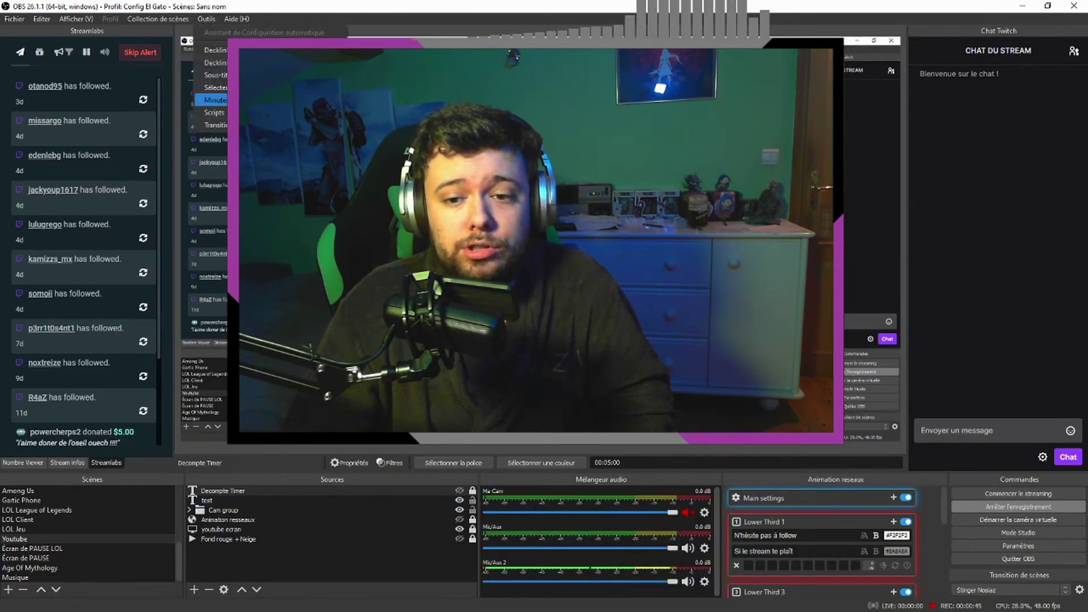
left_click(227, 57)
left_click_drag(96, 249, 334, 227)
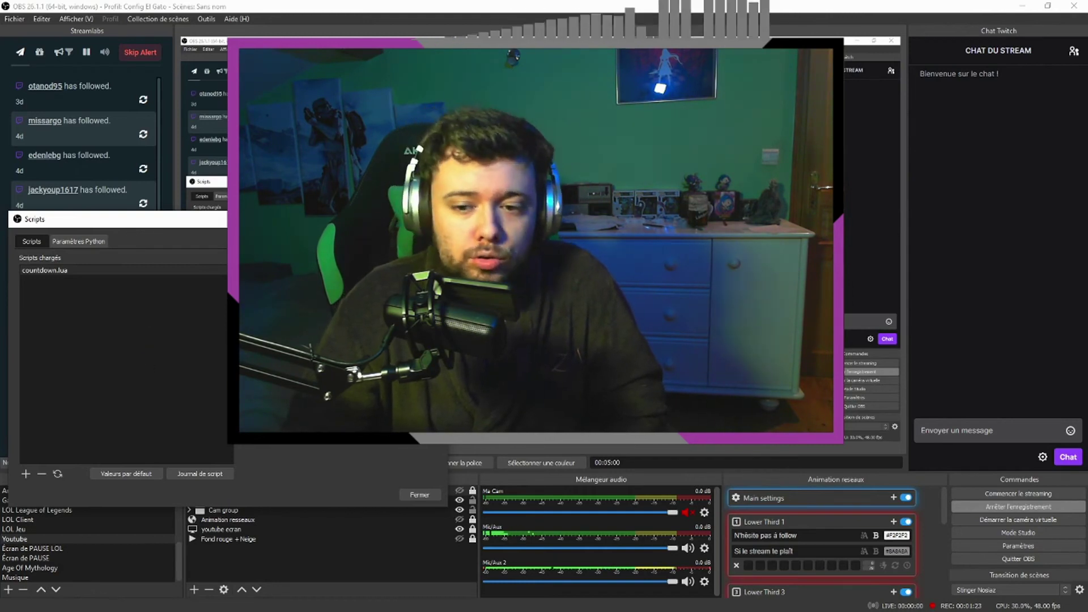
left_click_drag(260, 226, 42, 216)
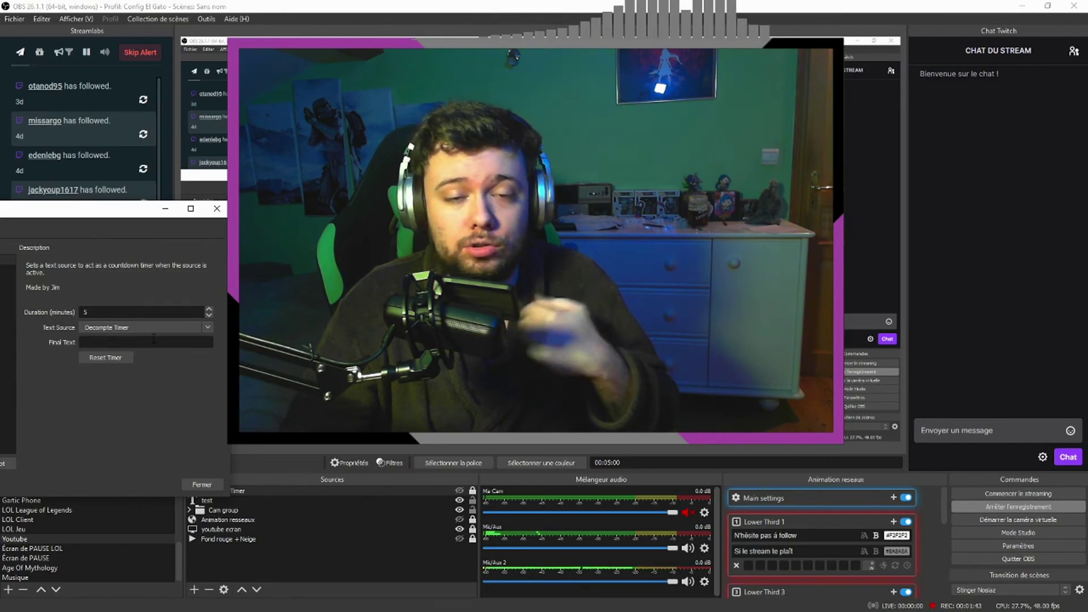
left_click_drag(121, 213, 74, 197)
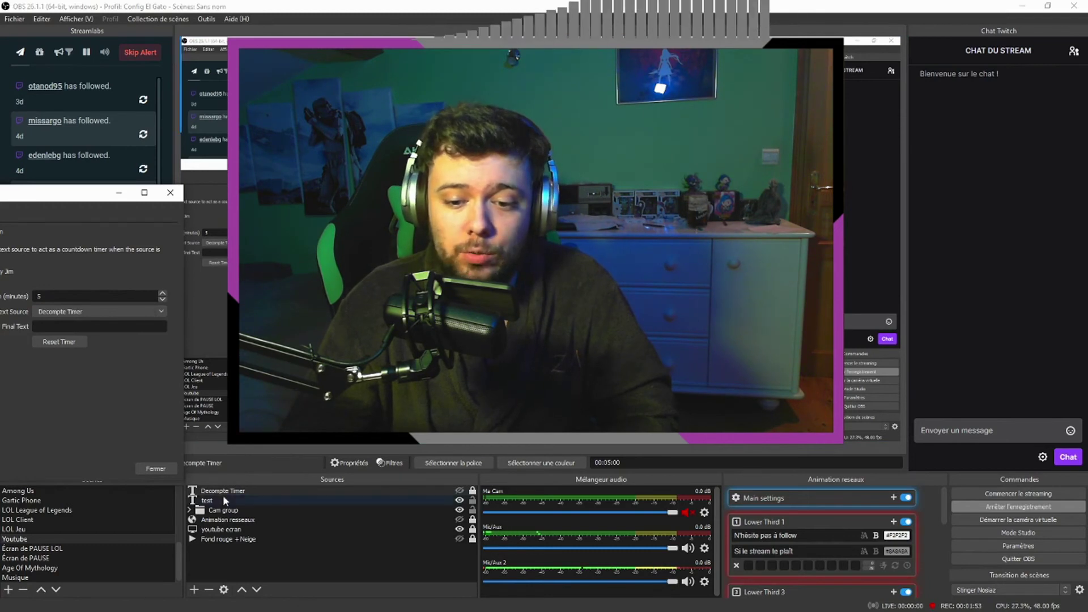
left_click_drag(42, 198, 98, 183)
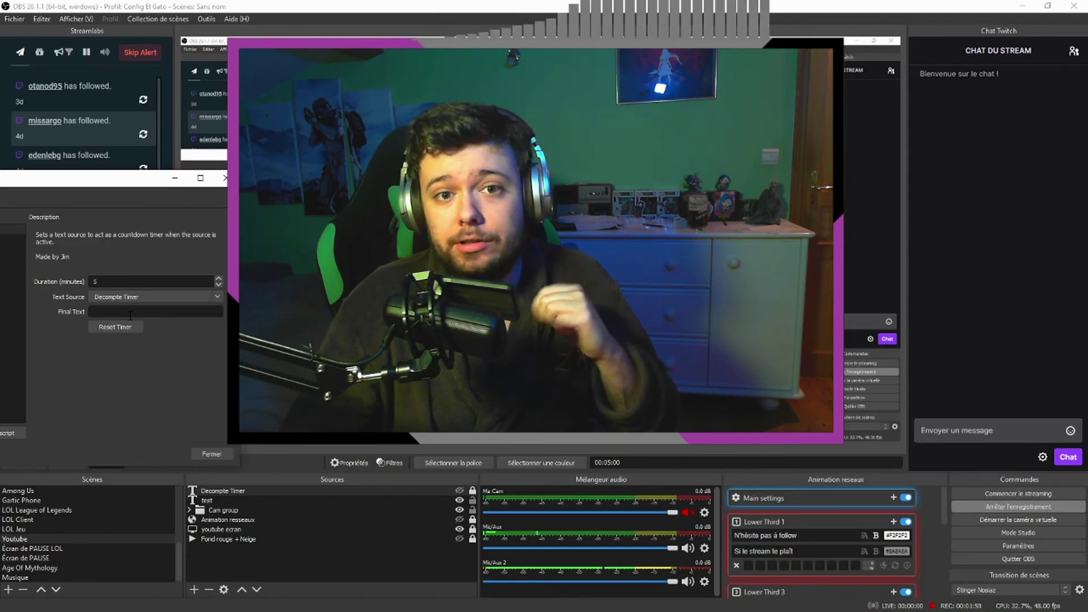
Show the Decompte Timer source to run its countdown and close the Scripts window
left_click(471, 504)
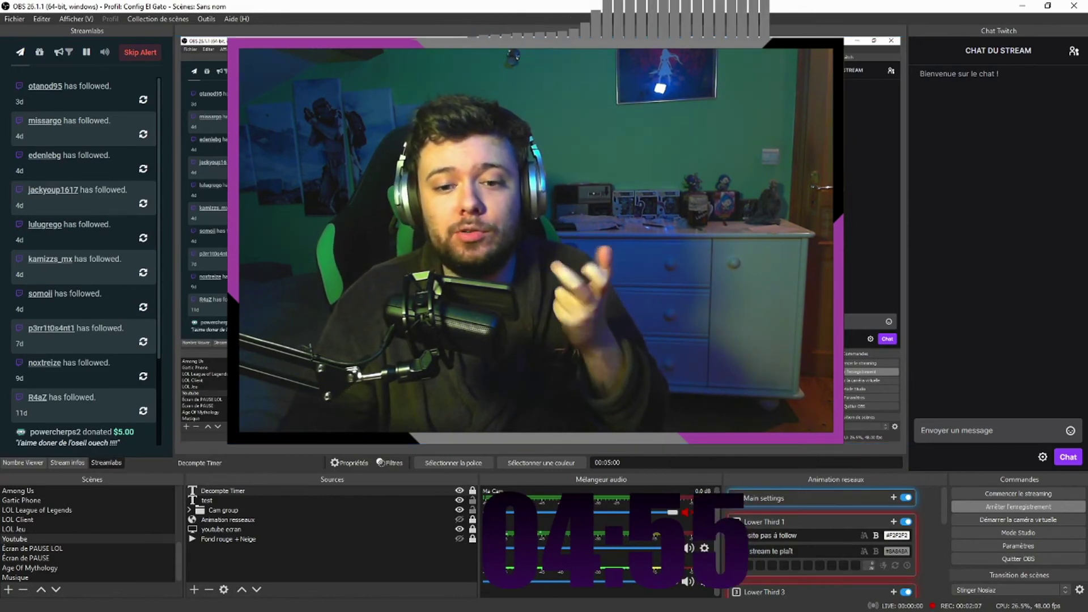
key("alt+Tab")
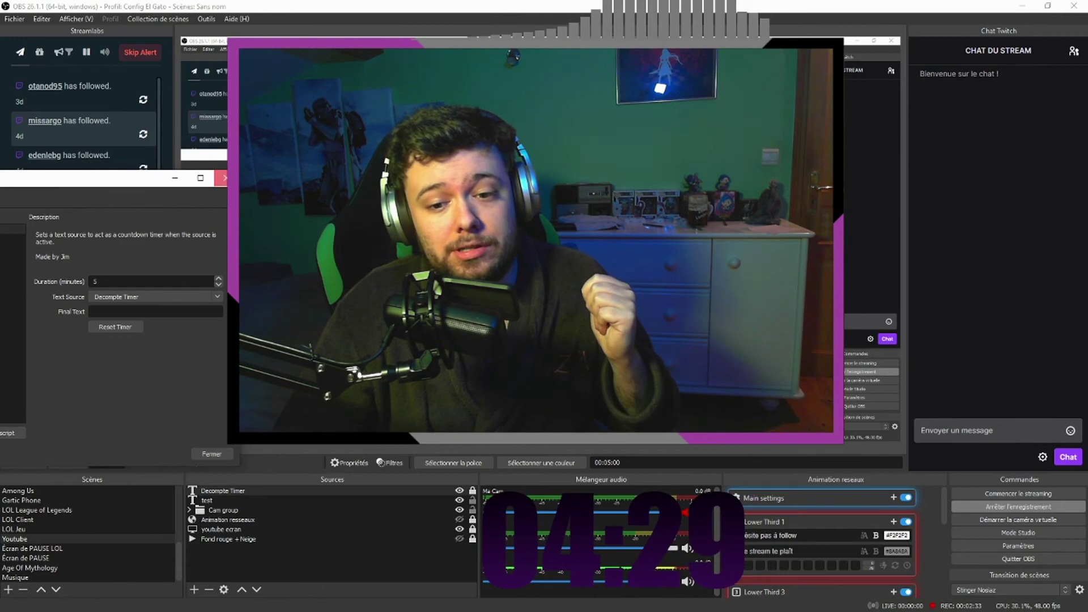
left_click(212, 454)
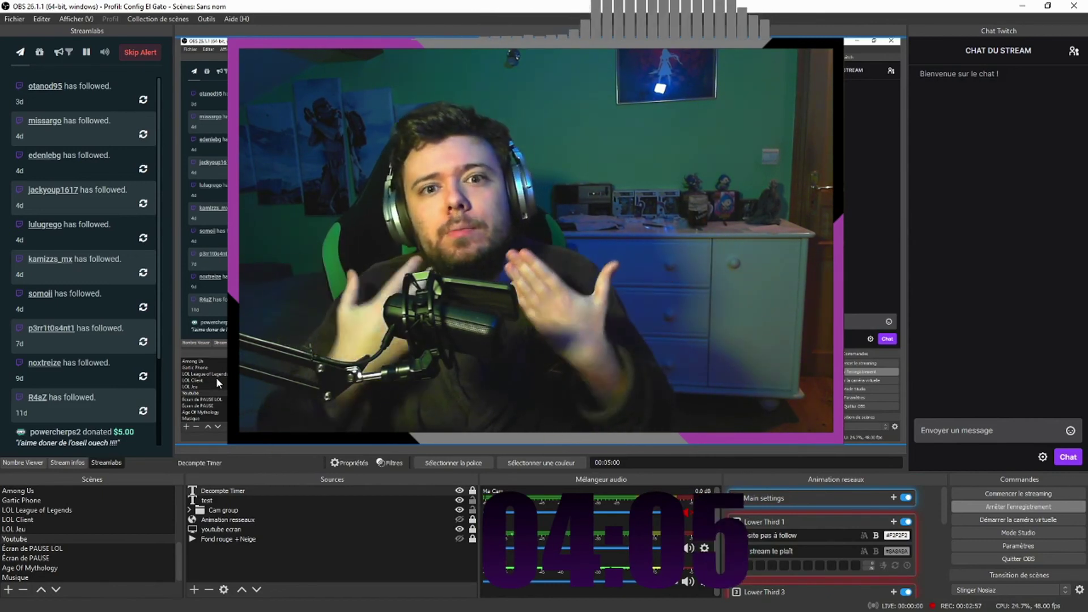
Restart the countdown by hiding and showing the Decompte Timer source, and stop the recording
left_click(460, 491)
left_click(459, 491)
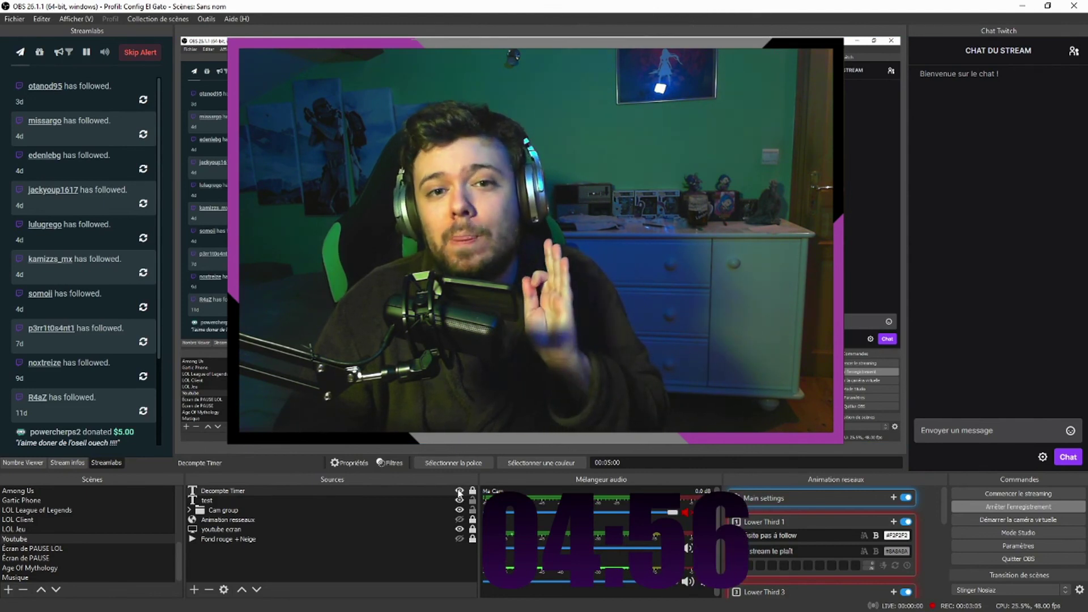
left_click(990, 504)
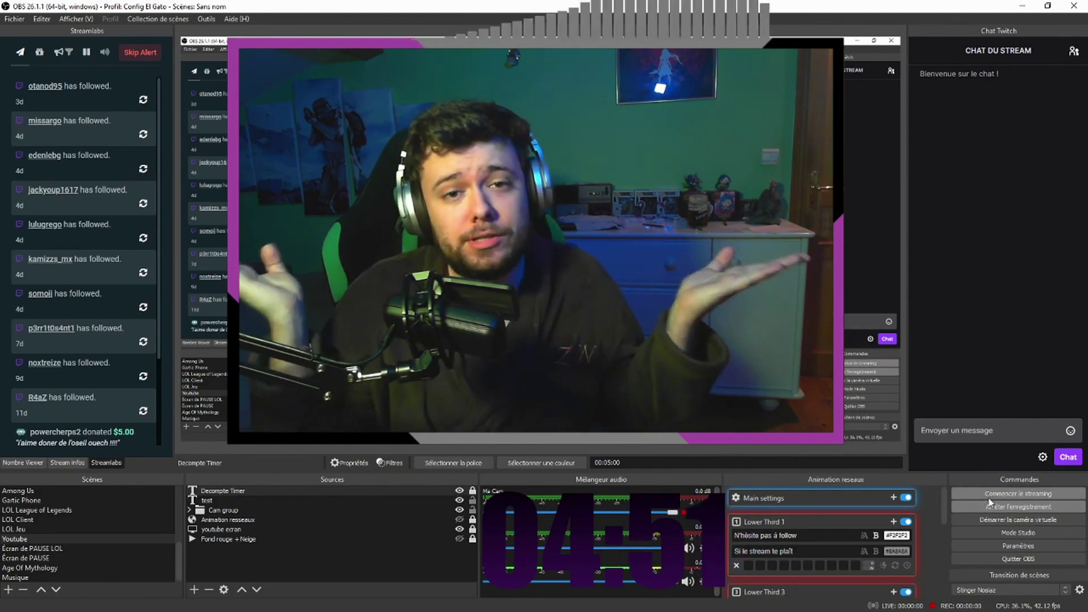